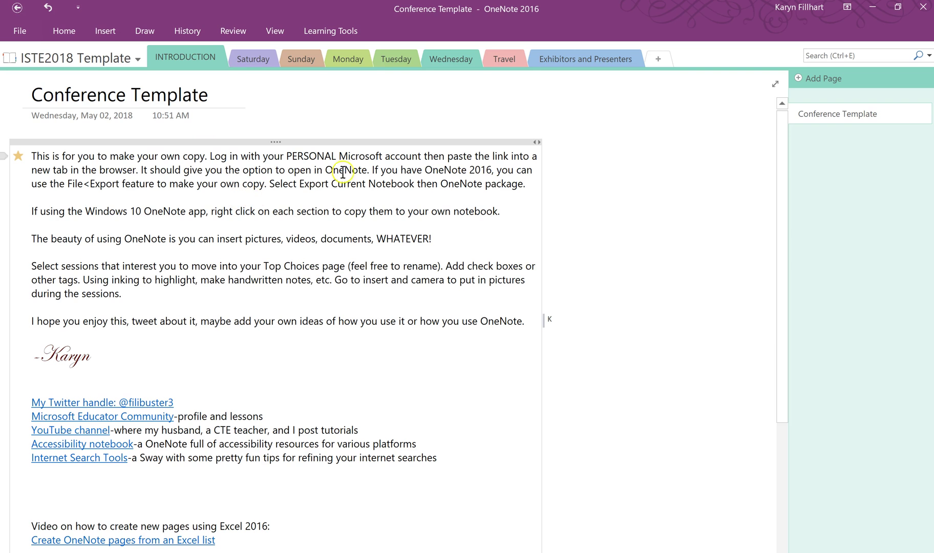
# - Ready the Saturday page beneath the program link, then in the browser filter the ISTE sessions to Saturday and open their print version
pyautogui.click(253, 58)
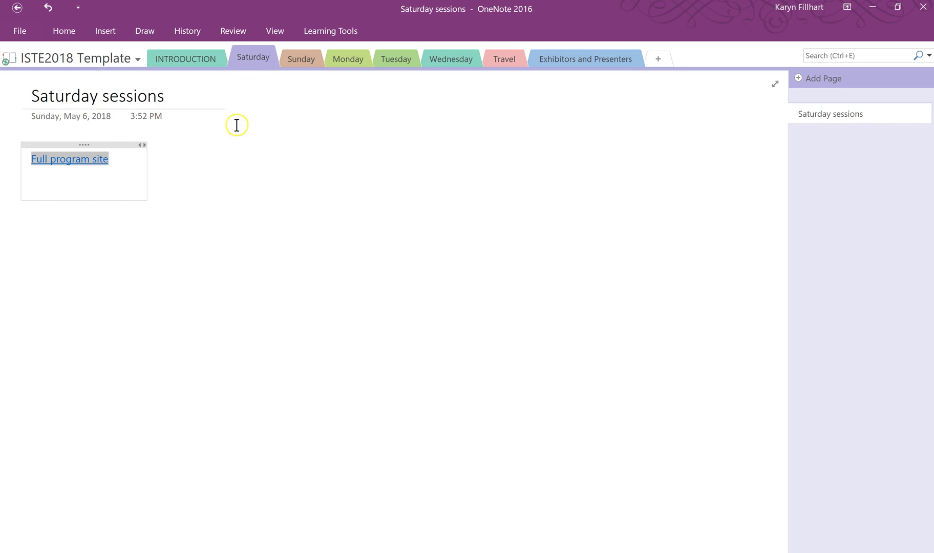
pyautogui.click(33, 186)
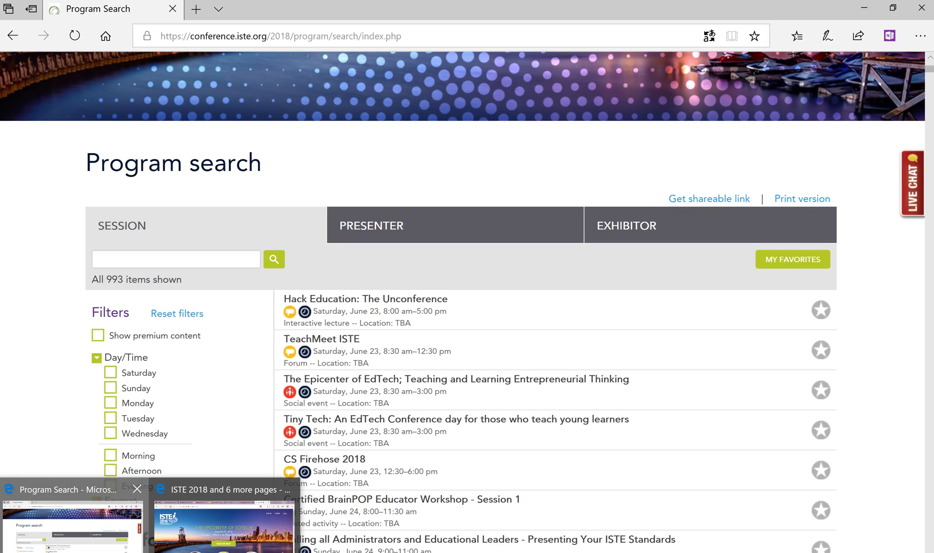
pyautogui.click(62, 520)
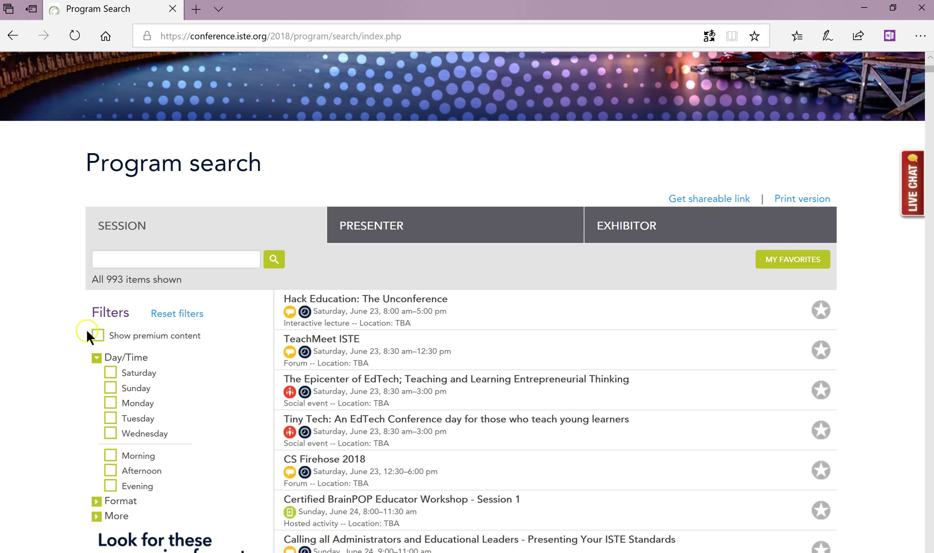
pyautogui.click(110, 374)
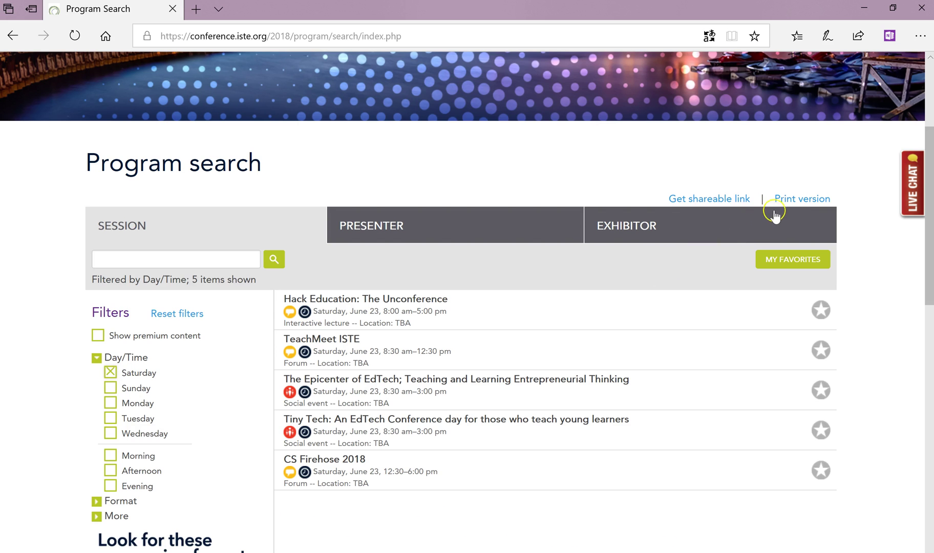
pyautogui.click(800, 204)
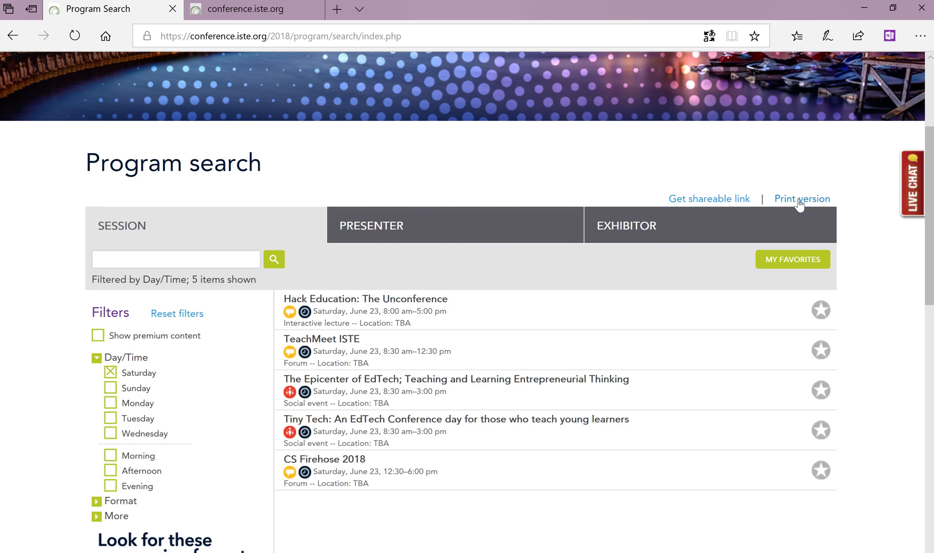
# - Copy the entire printable Saturday session list and paste it below the Full program site link on OneNote's Saturday sessions page
pyautogui.click(273, 10)
pyautogui.click(327, 326)
pyautogui.hotkey('ctrl', 'a')
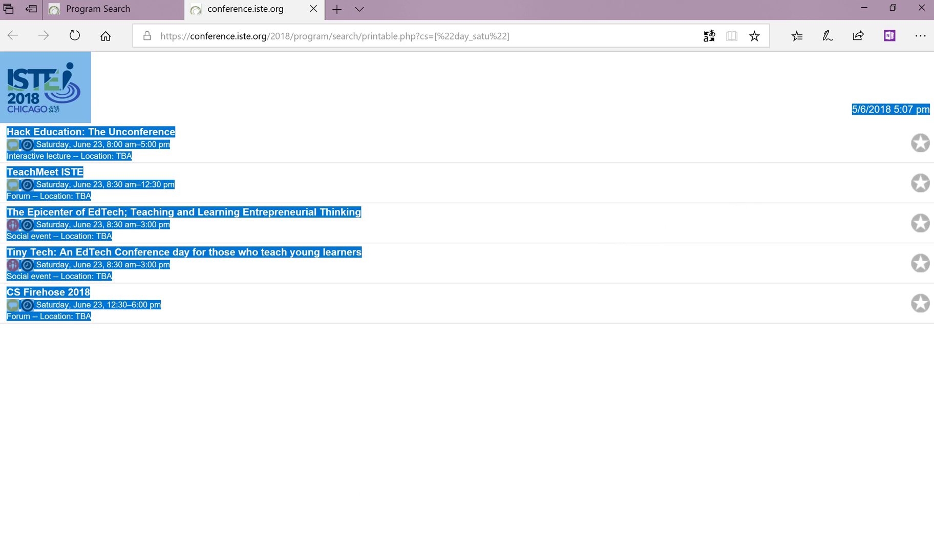
pyautogui.hotkey('alt', 'Tab')
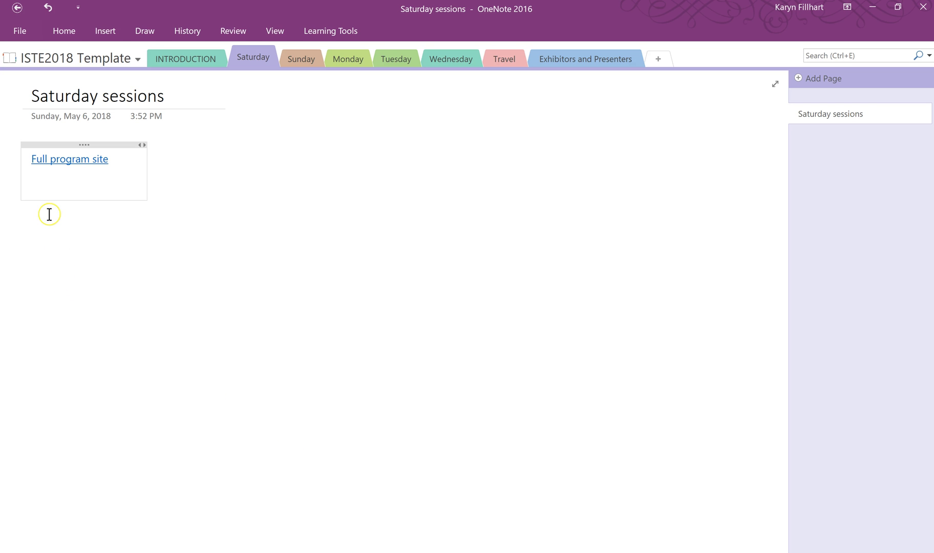
pyautogui.hotkey('ctrl', 'v')
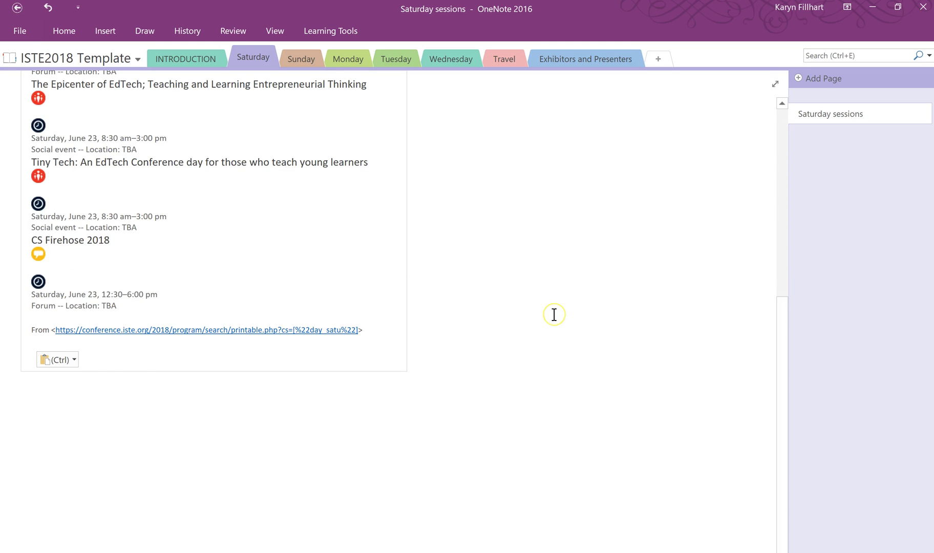
pyautogui.scroll(7, 553, 315)
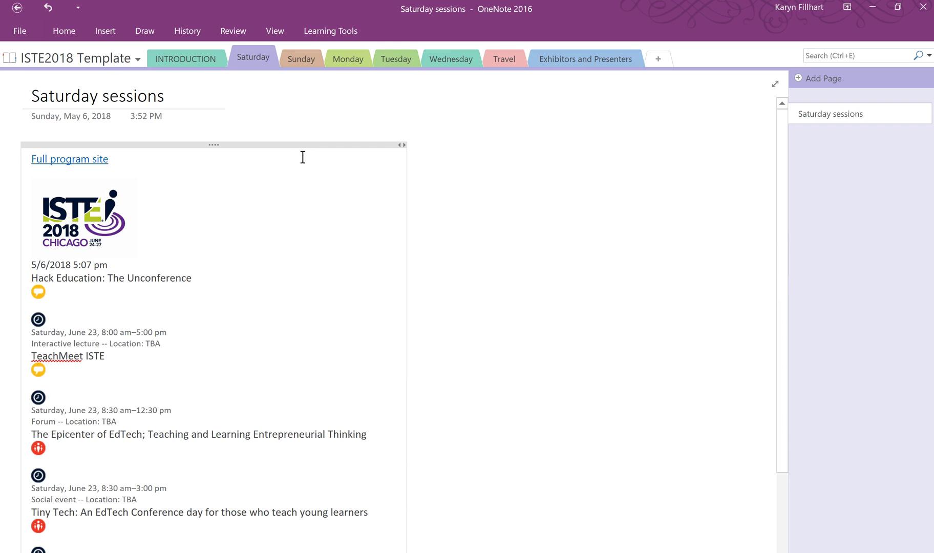
# - Insert a table with one column and five rows on the untitled page of the Sunday section
pyautogui.click(299, 61)
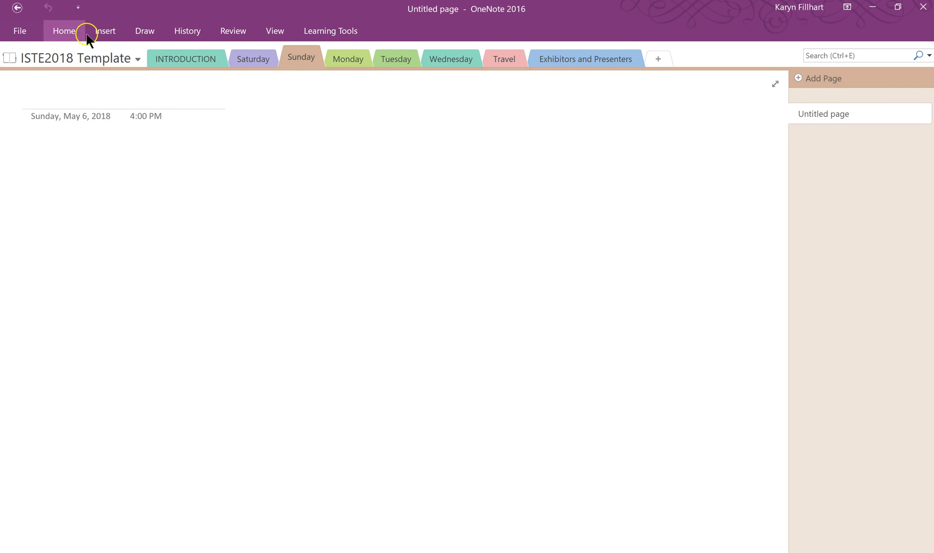
pyautogui.click(102, 32)
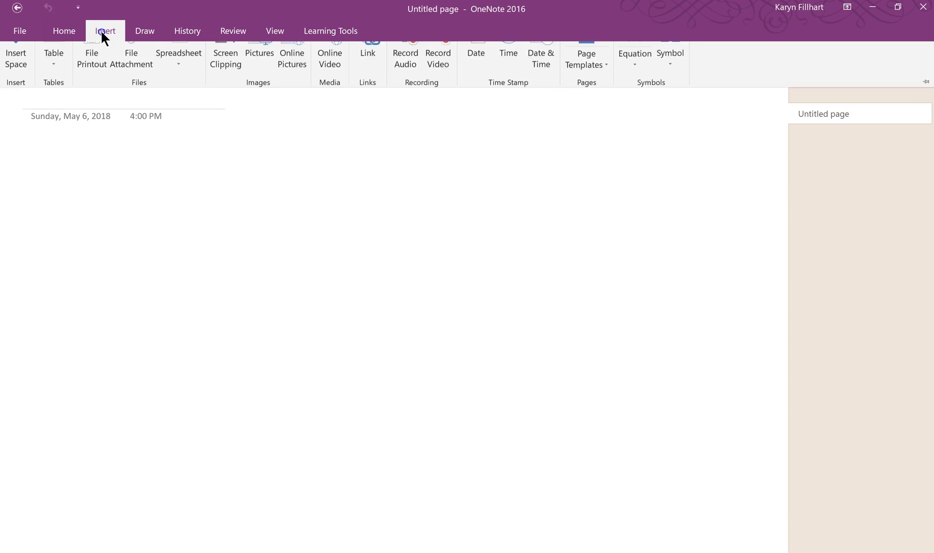
pyautogui.click(51, 65)
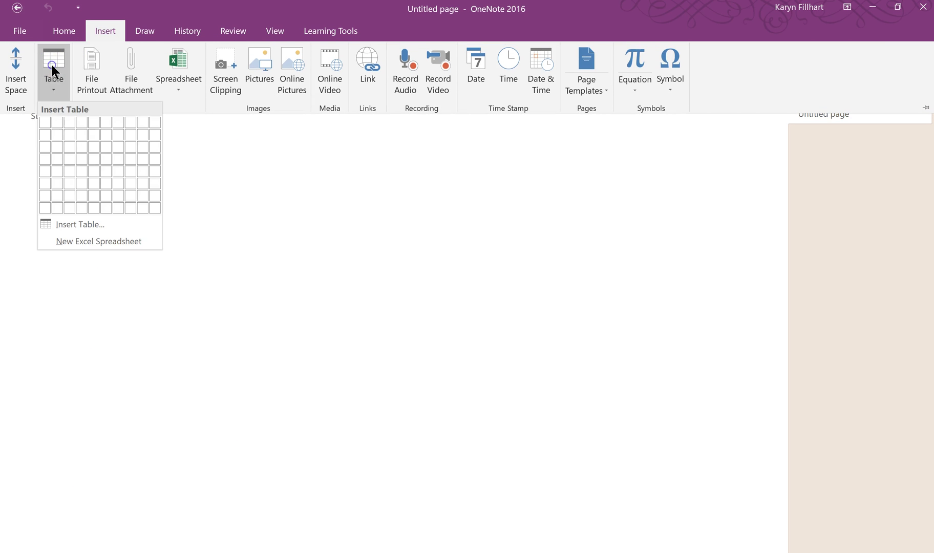
pyautogui.click(45, 155)
pyautogui.click(45, 166)
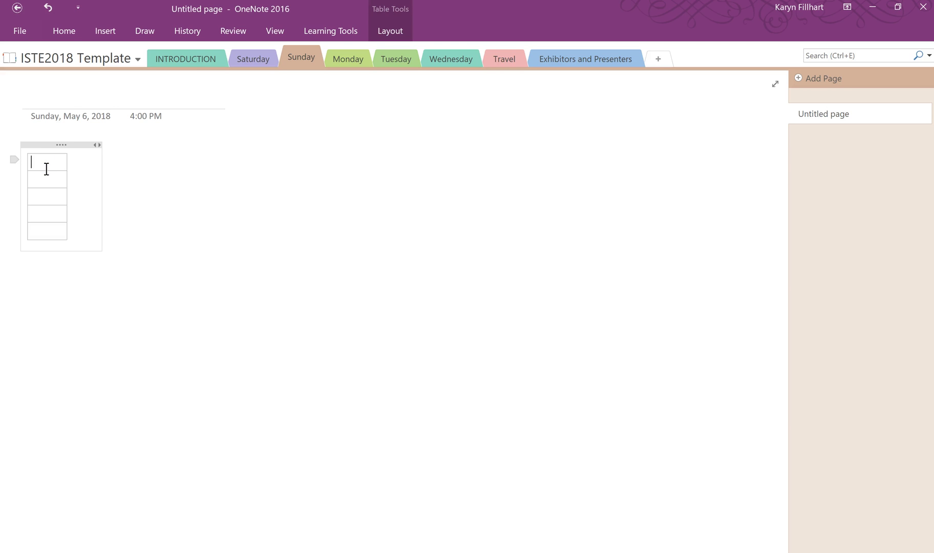
# - Fill the table's rows with Morning, Afternoon, Evening, Top Choices and Events
pyautogui.click(17, 498)
pyautogui.write('Morning')
pyautogui.press('Return')
pyautogui.write('All')
pyautogui.press('BackSpace')
pyautogui.press('BackSpace')
pyautogui.press('BackSpace')
pyautogui.press('BackSpace')
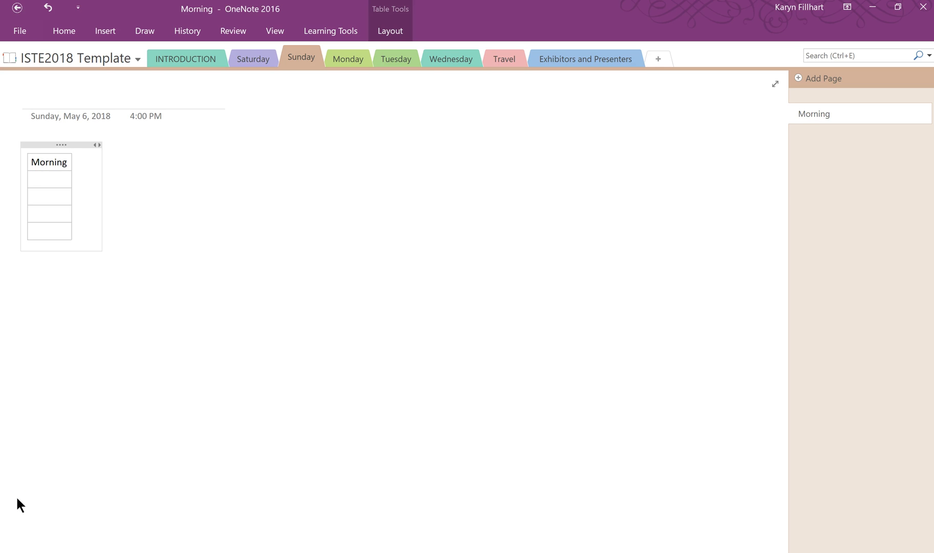
pyautogui.write('Afternoon')
pyautogui.press('Tab')
pyautogui.write('Evening')
pyautogui.press('Tab')
pyautogui.write('Top Choices')
pyautogui.press('Tab')
pyautogui.write('Events')
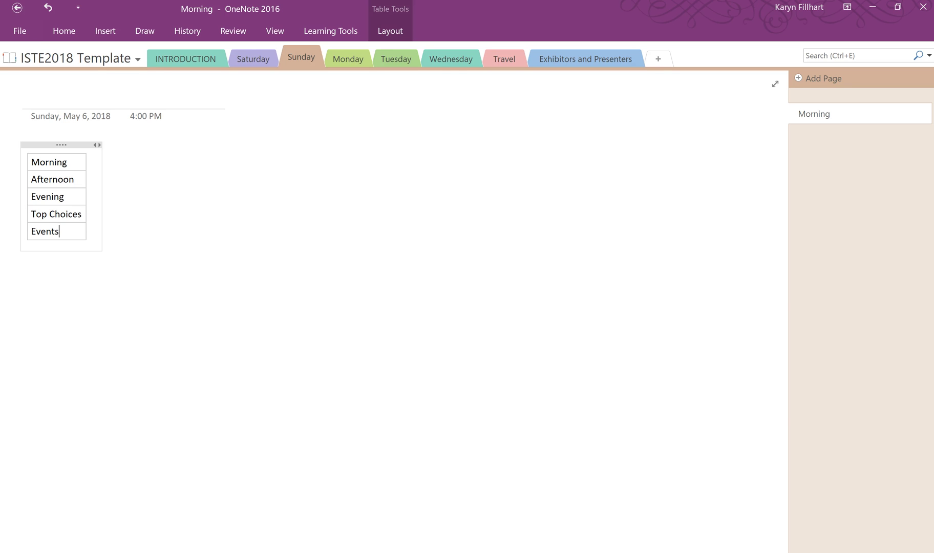
# - Create linked pages from all five table entries and delete the original page holding the table
pyautogui.click(47, 150)
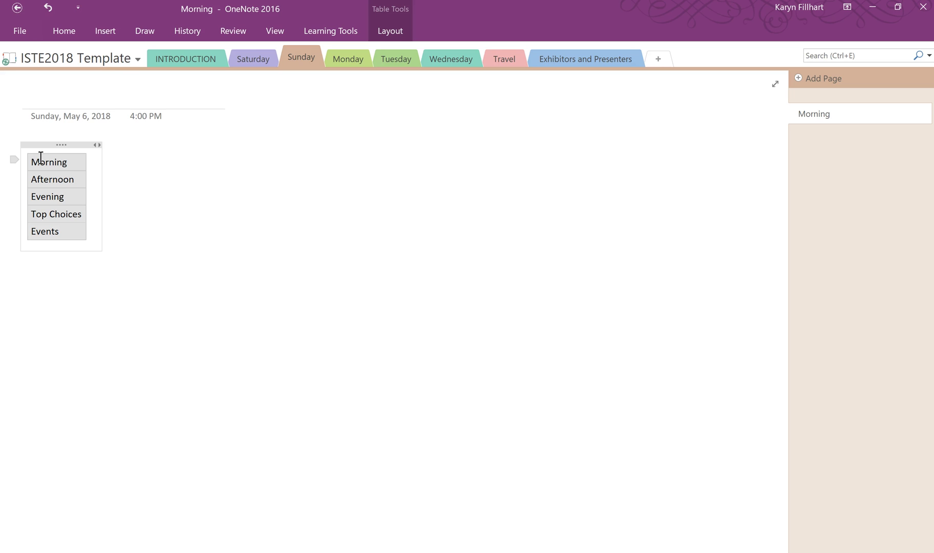
pyautogui.rightClick(41, 157)
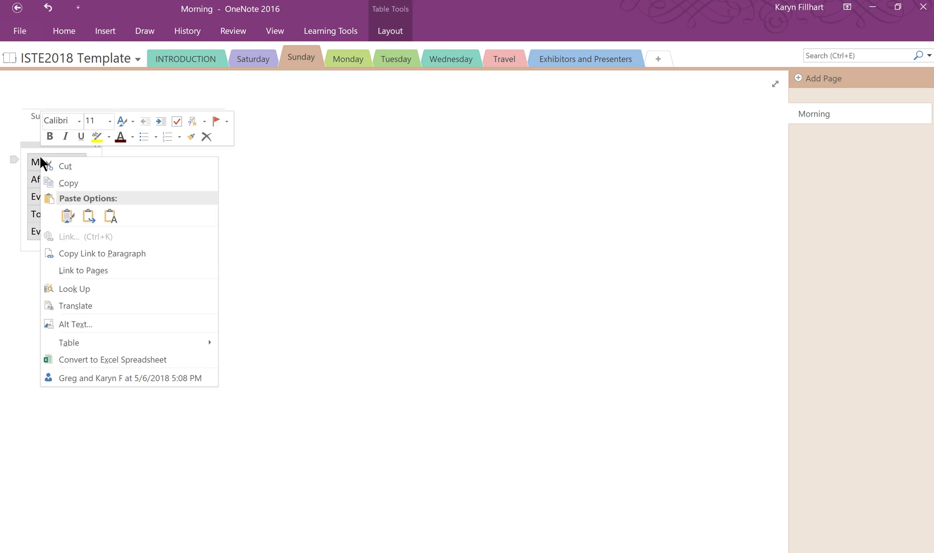
pyautogui.click(67, 269)
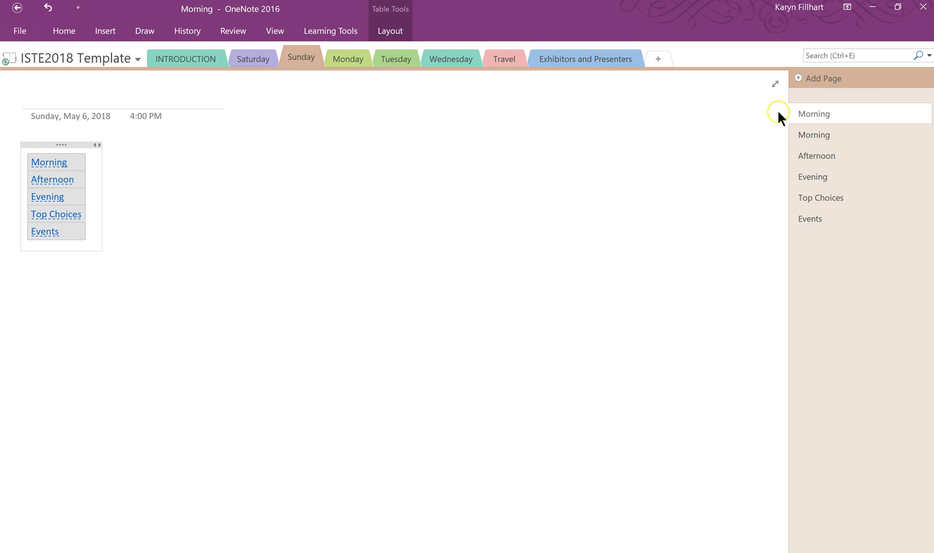
pyautogui.rightClick(809, 112)
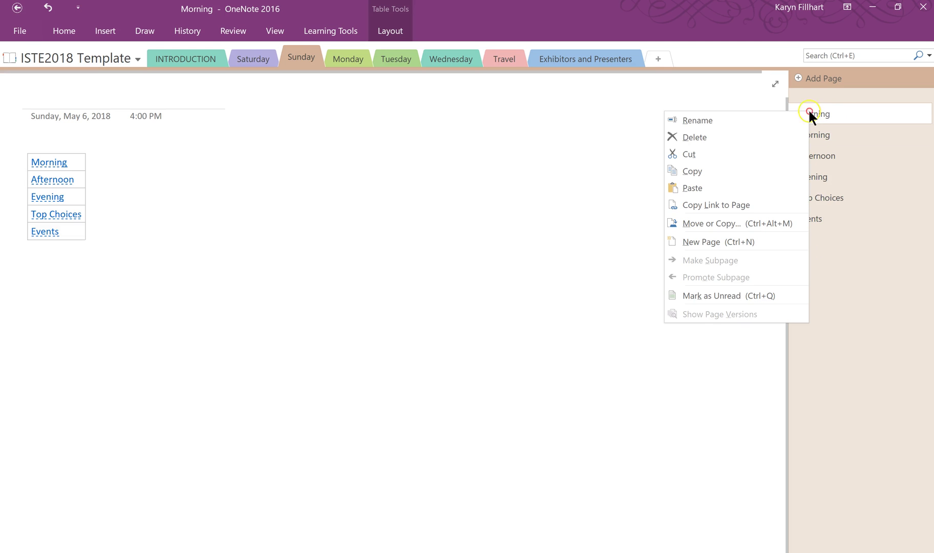
pyautogui.click(757, 137)
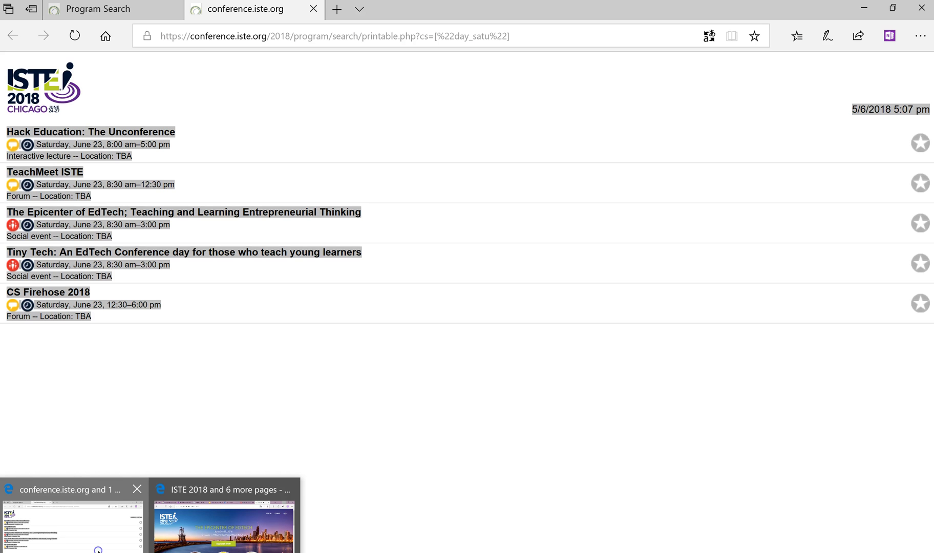
# - Back in the browser, close the Saturday printout, filter the sessions to Sunday and Morning instead, and open their print version
pyautogui.click(97, 547)
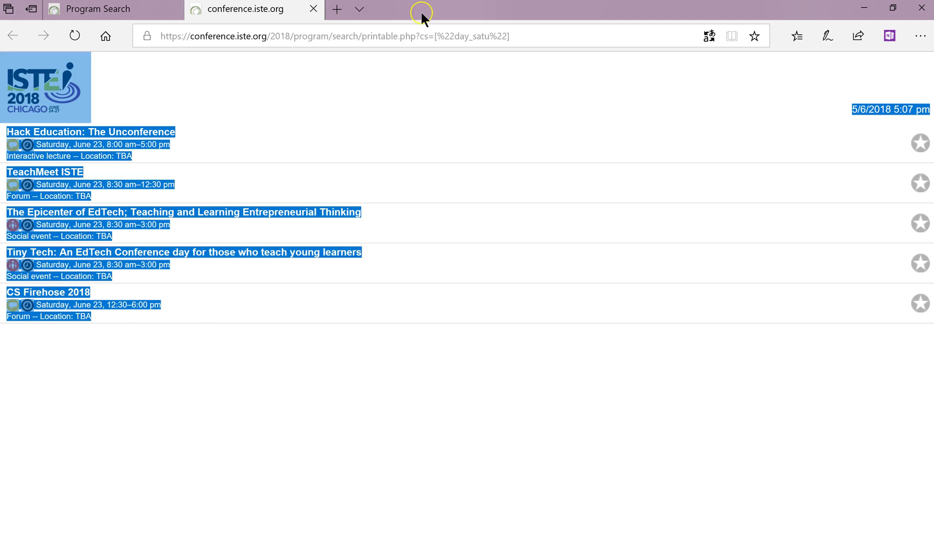
pyautogui.click(313, 8)
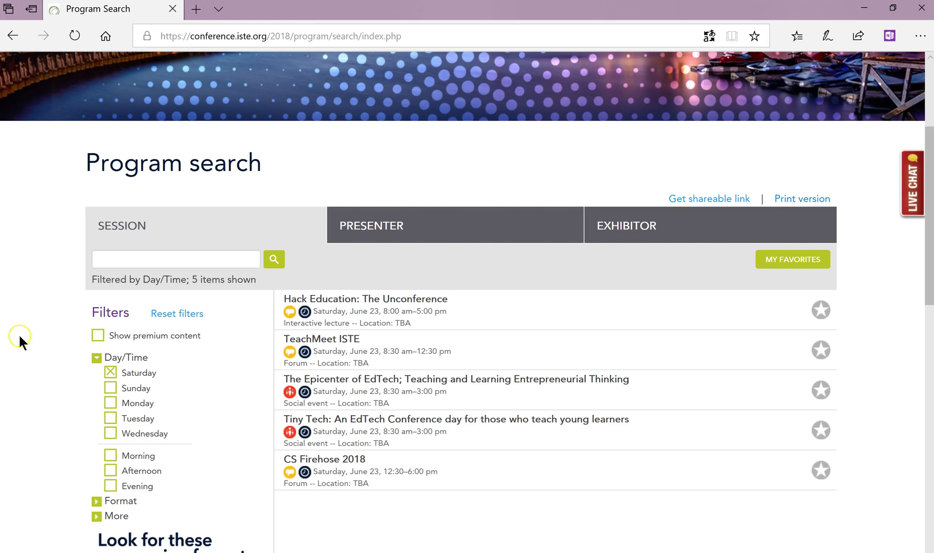
pyautogui.click(109, 373)
pyautogui.click(112, 390)
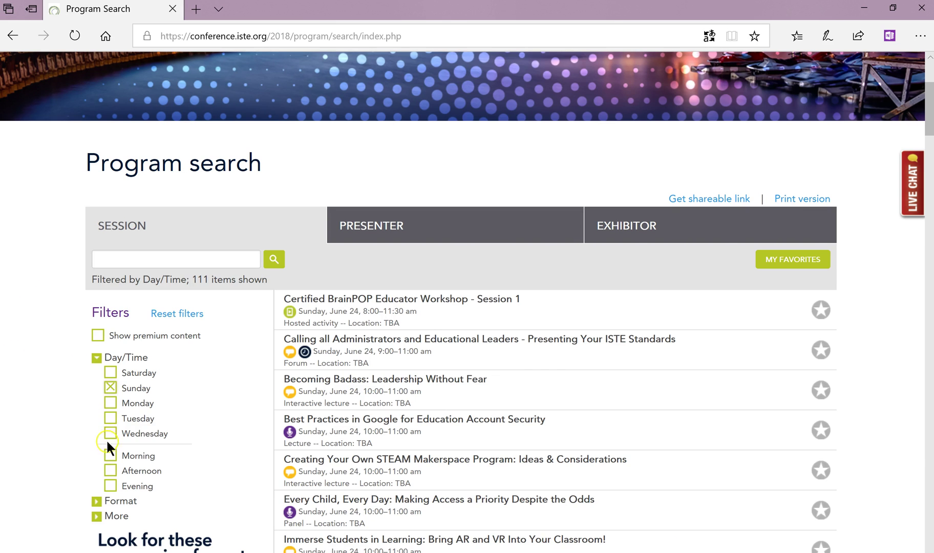
pyautogui.click(110, 456)
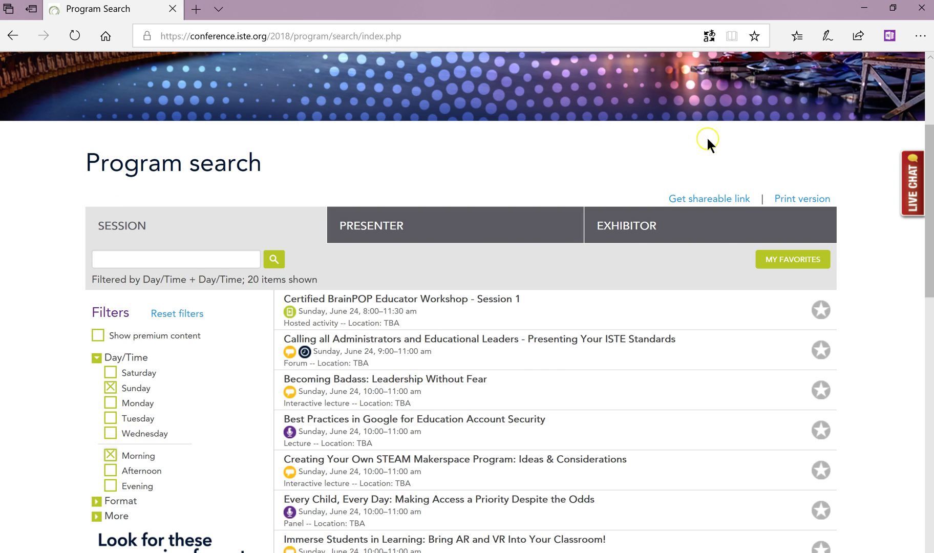
pyautogui.click(800, 199)
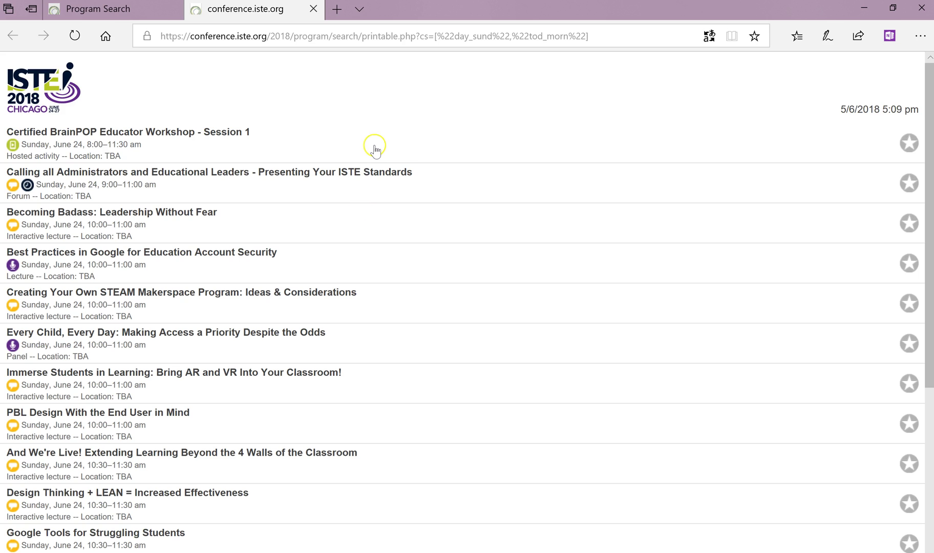
# - Copy the entire printable Sunday morning session list and paste it into the Sunday section's Morning page in OneNote
pyautogui.hotkey('ctrl', 'a')
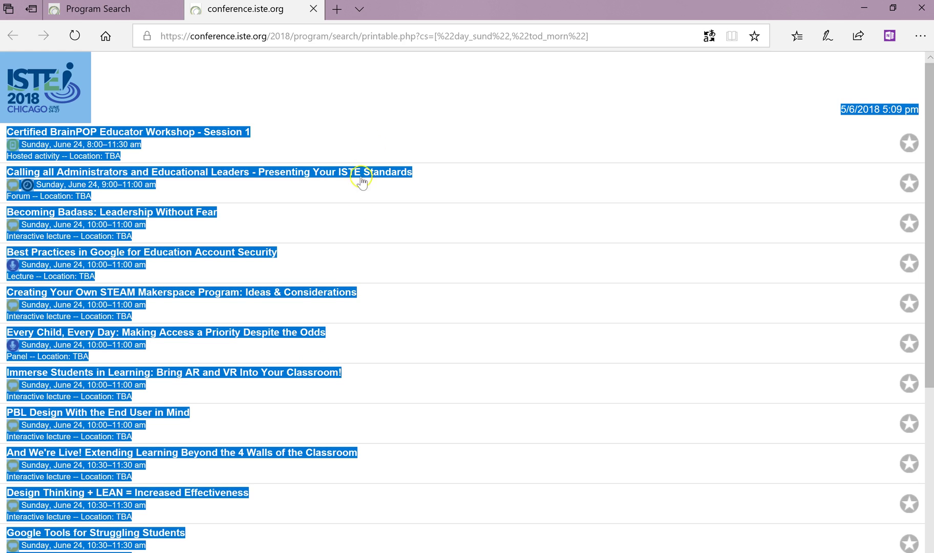
pyautogui.hotkey('alt', 'Tab')
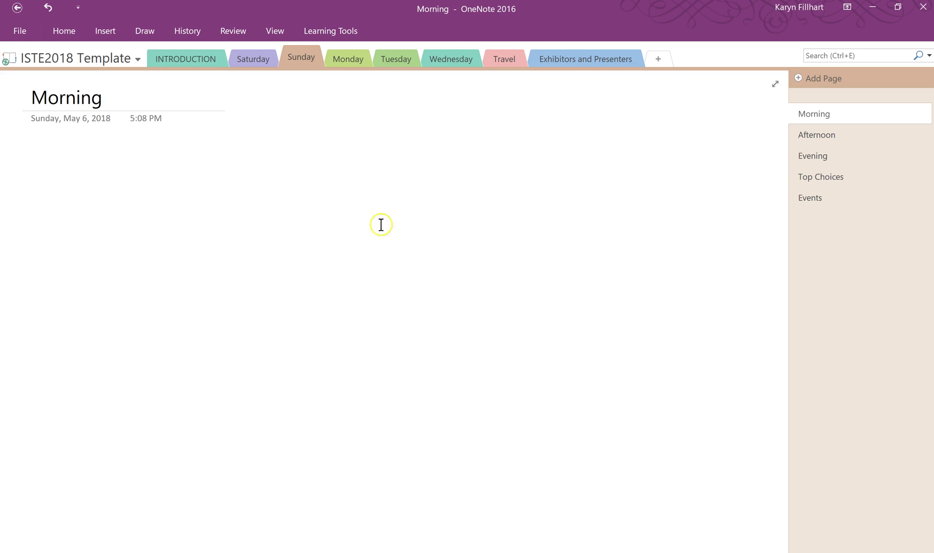
pyautogui.click(43, 158)
pyautogui.hotkey('ctrl', 'v')
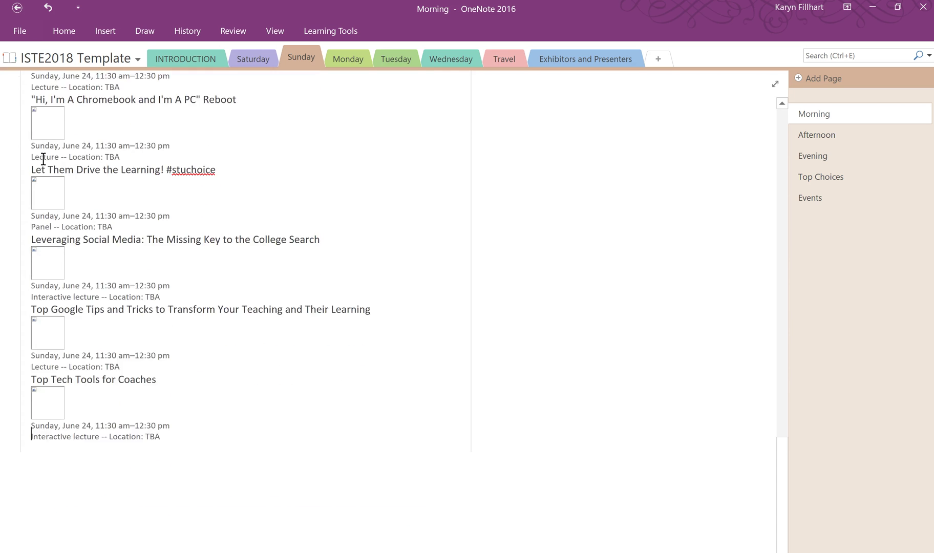
pyautogui.scroll(12, 358, 349)
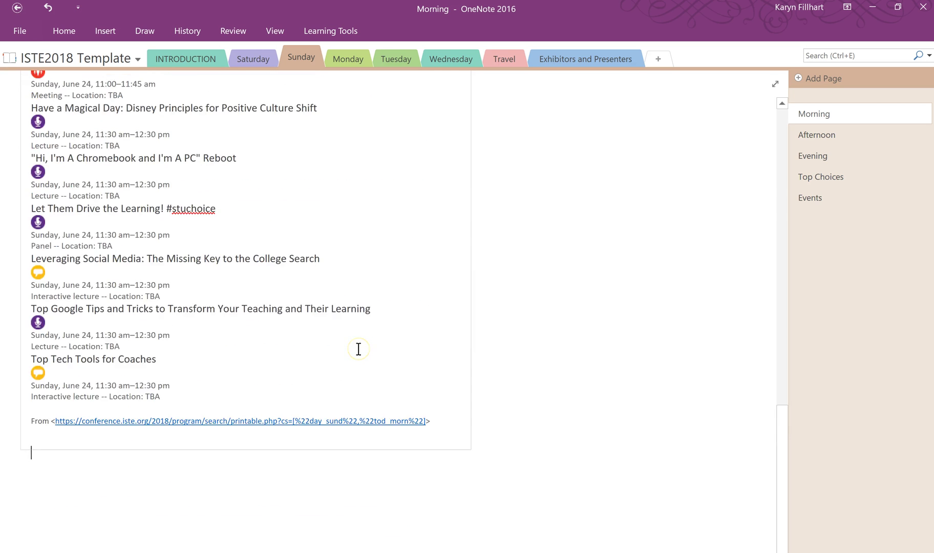
pyautogui.scroll(9, 358, 349)
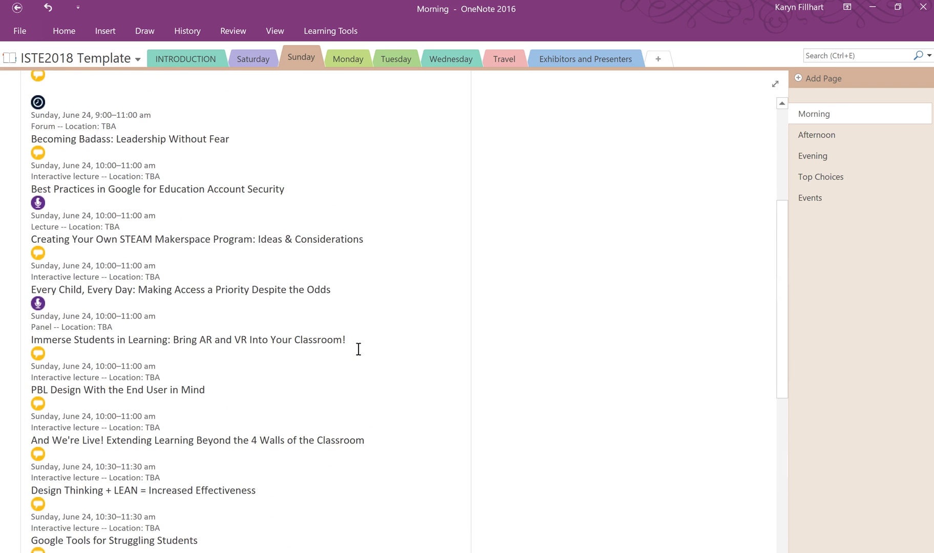